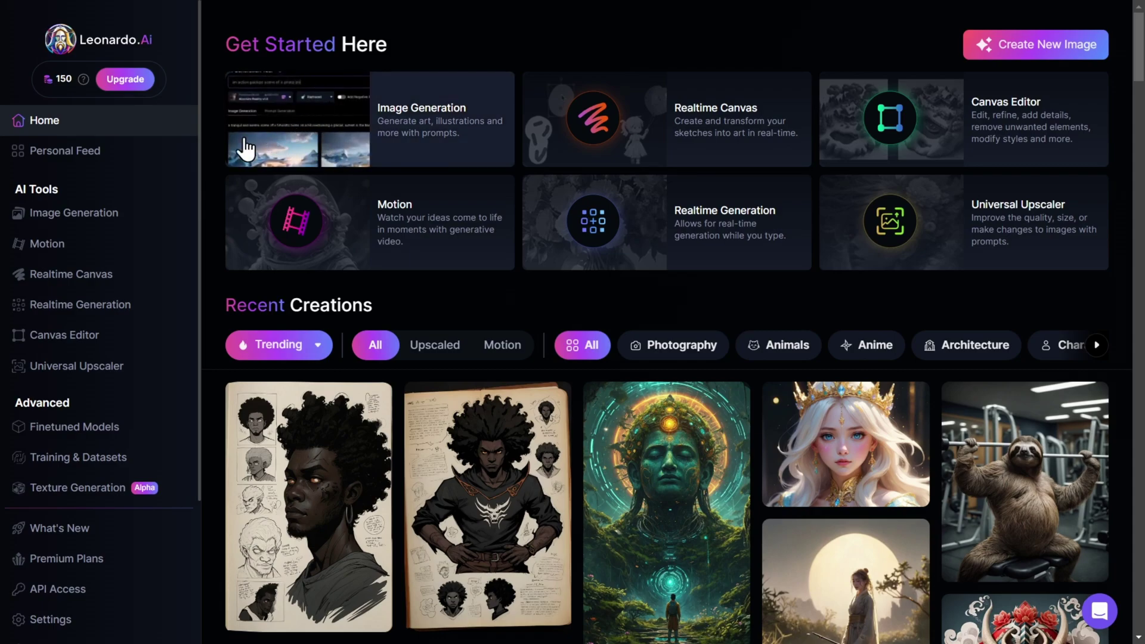
- Go from the Home dashboard into the AI Image Generation workspace
{"action": "left_click", "coordinate": [82, 216]}
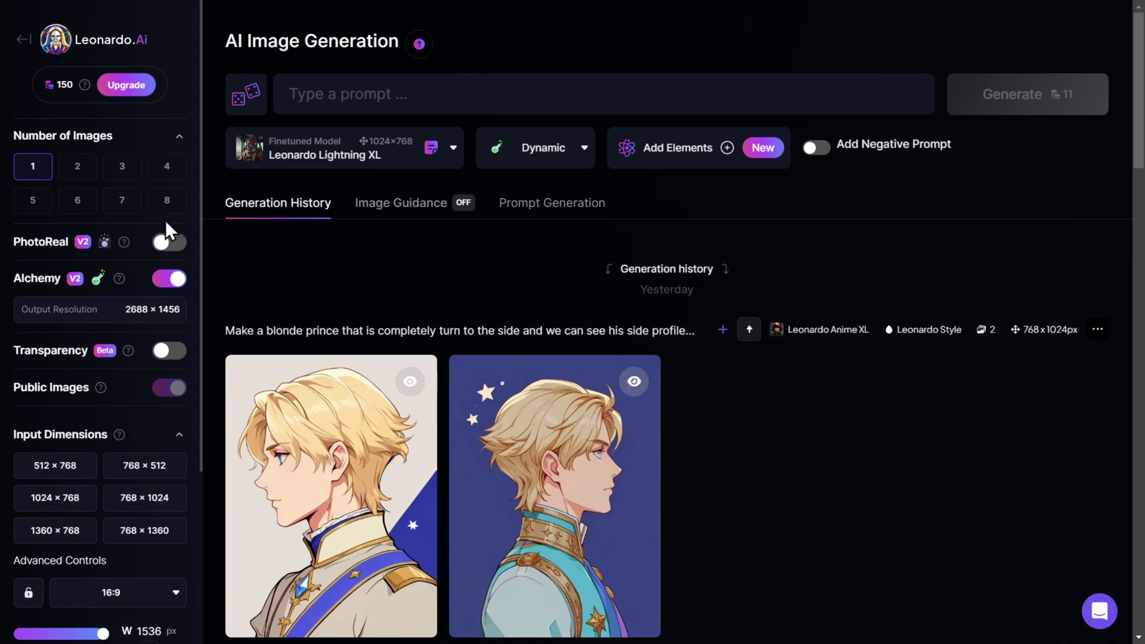
- Paste the anime princess and prince prompt, enable PhotoReal, and pick 1360×768 dimensions
{"action": "left_click", "coordinate": [315, 100]}
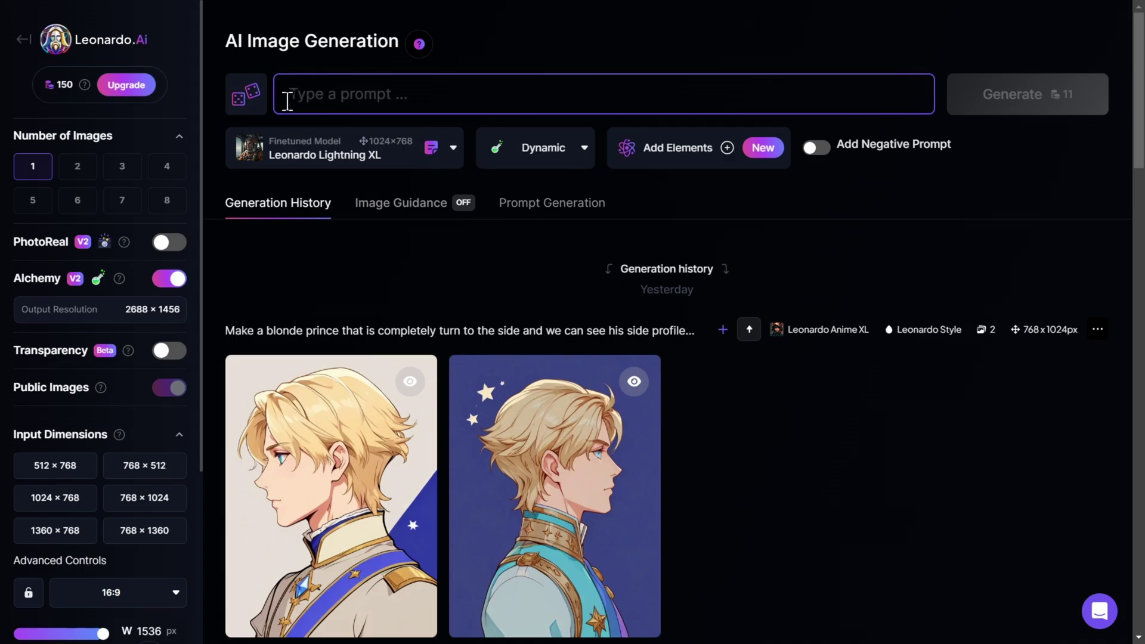
{"action": "type", "text": "Anime Princess & Prince Style,  face is a fair and (cool), all picture quality , mystical ,delicate and precise ,detailed background ,colorful picture ,high quality, luxury,  Upper body,"}
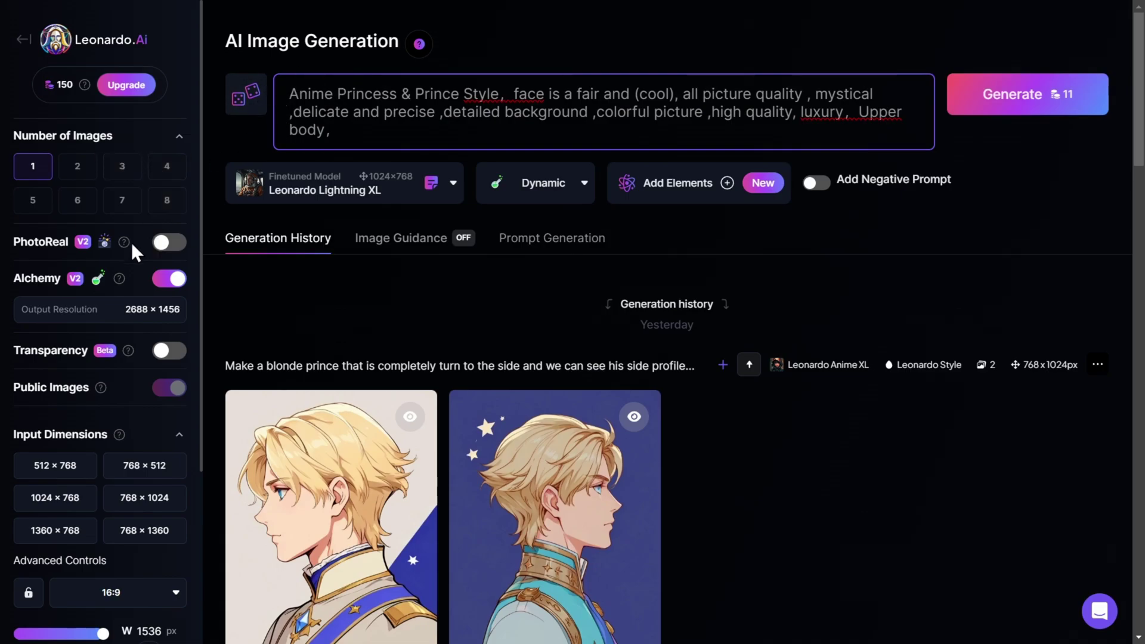
{"action": "left_click", "coordinate": [170, 242]}
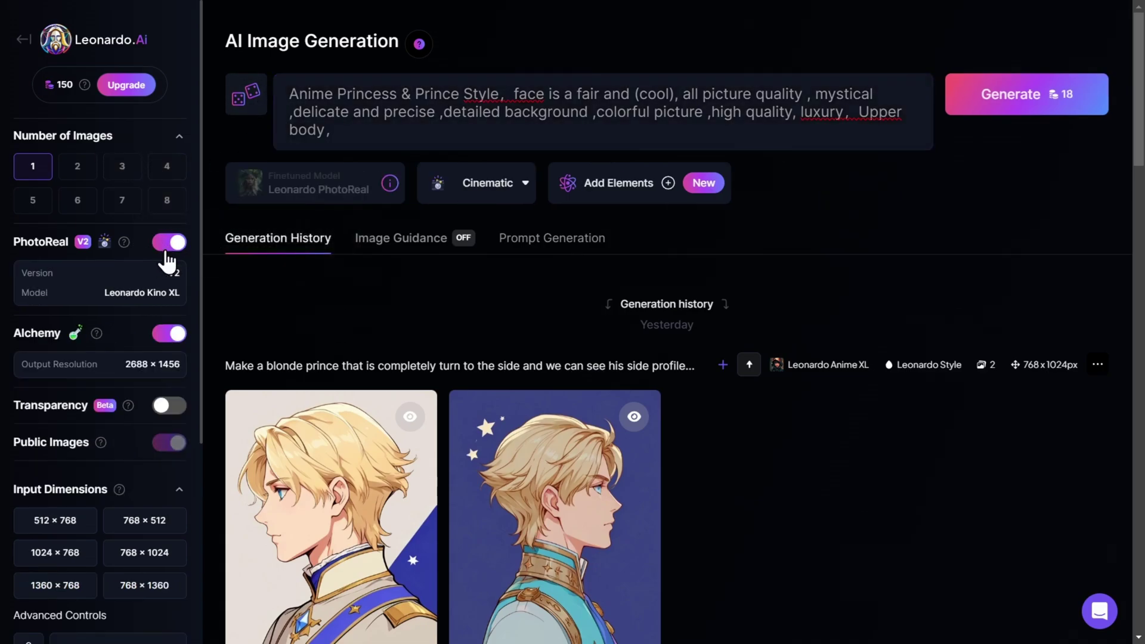
{"action": "scroll", "coordinate": [133, 276], "scroll_direction": "down", "scroll_amount": 1}
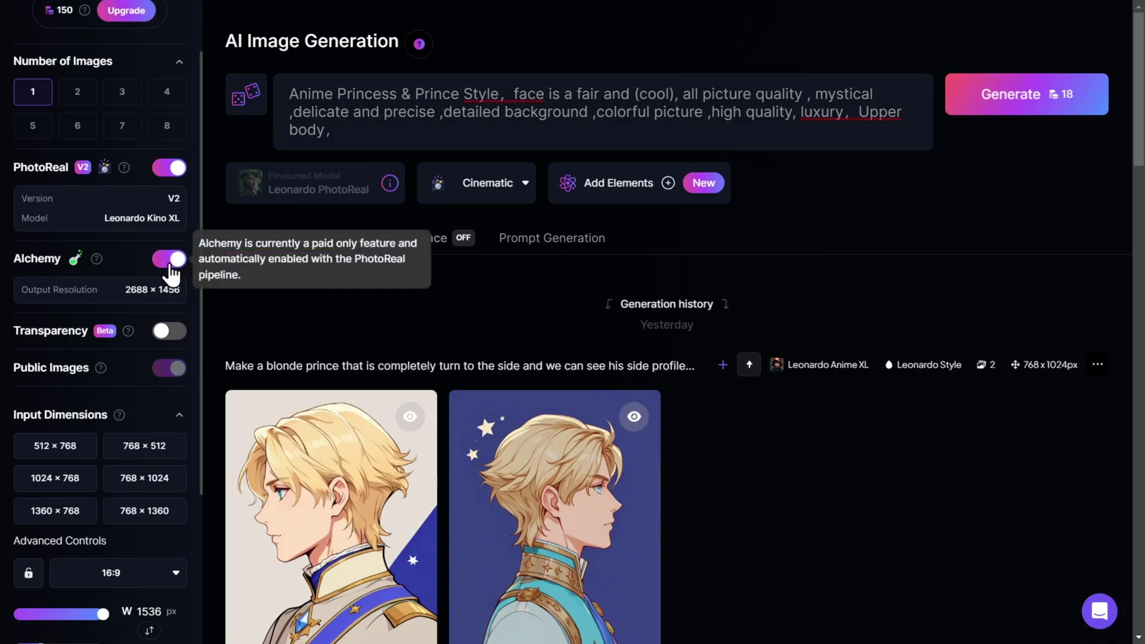
{"action": "scroll", "coordinate": [167, 275], "scroll_direction": "down", "scroll_amount": 3}
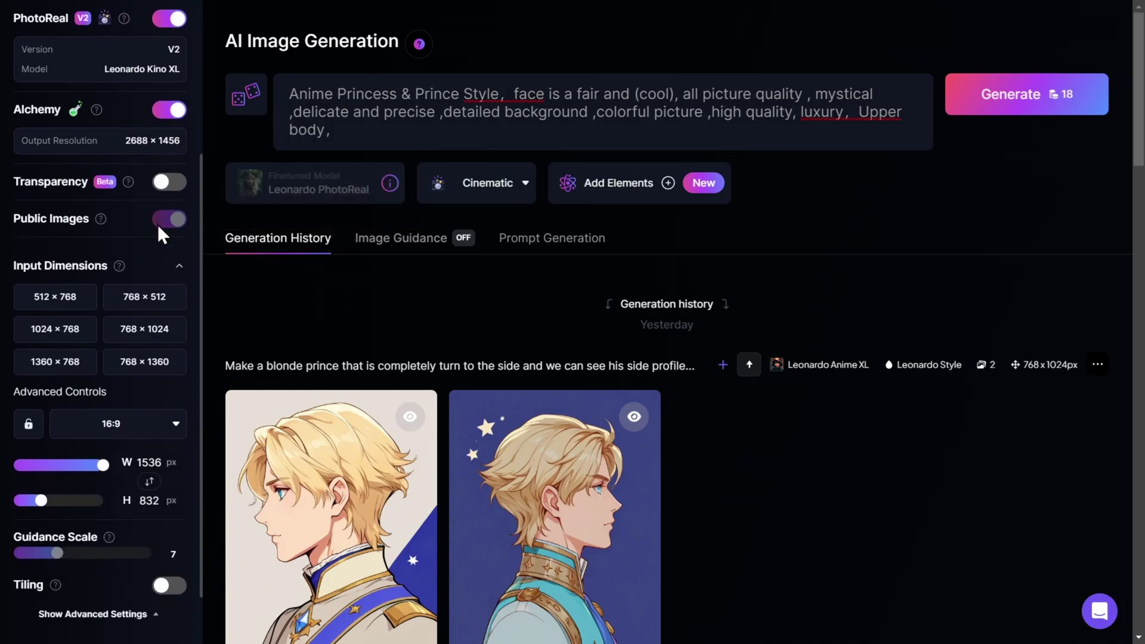
{"action": "left_click", "coordinate": [83, 374]}
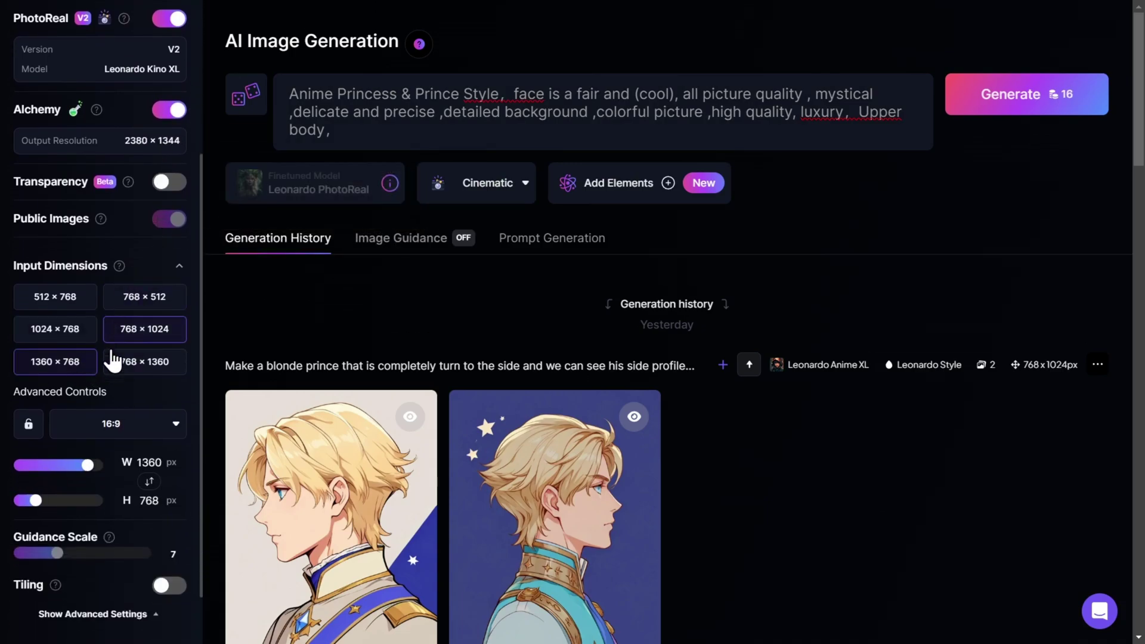
{"action": "scroll", "coordinate": [89, 346], "scroll_direction": "up", "scroll_amount": 5}
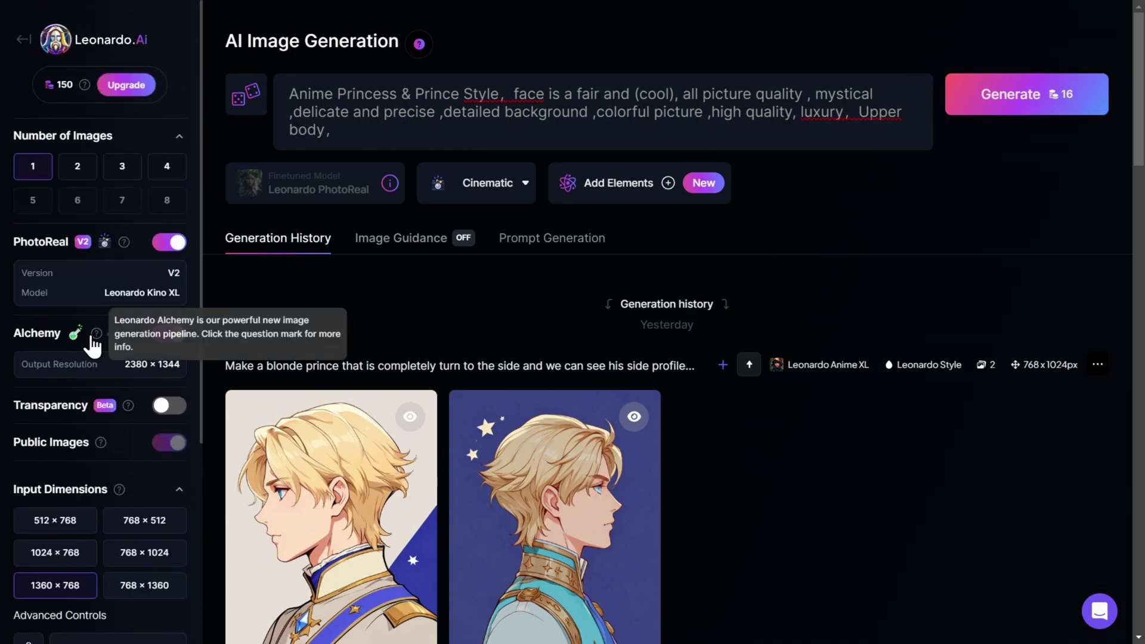
- Generate the PhotoReal prince-and-princess image, view it full size, then go back Home
{"action": "left_click", "coordinate": [1017, 106]}
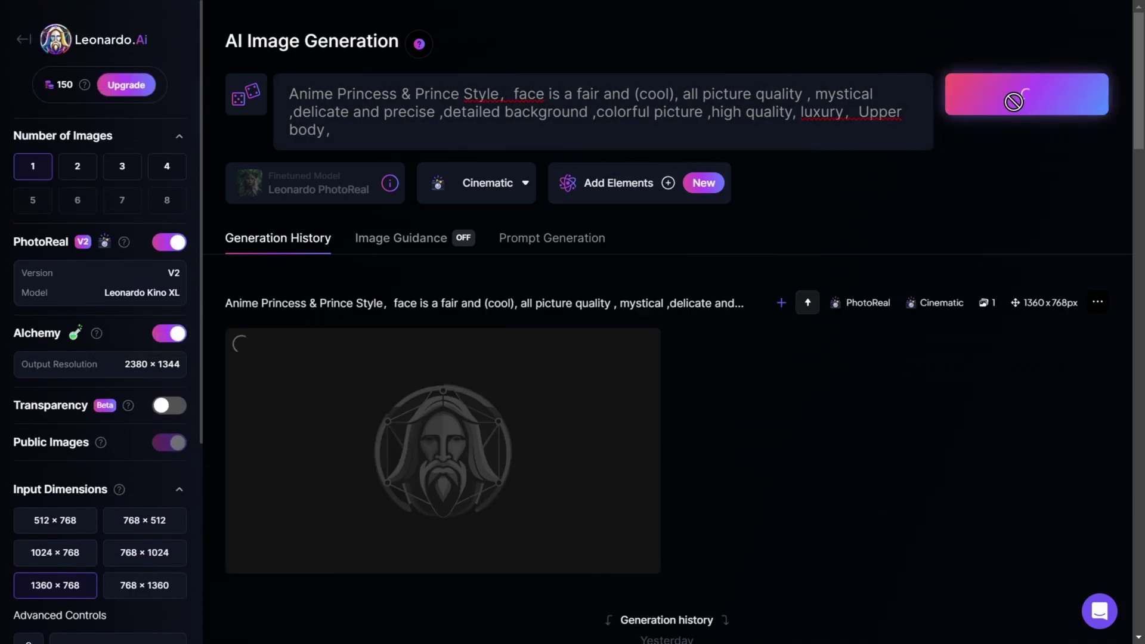
{"action": "scroll", "coordinate": [875, 235], "scroll_direction": "down", "scroll_amount": 1}
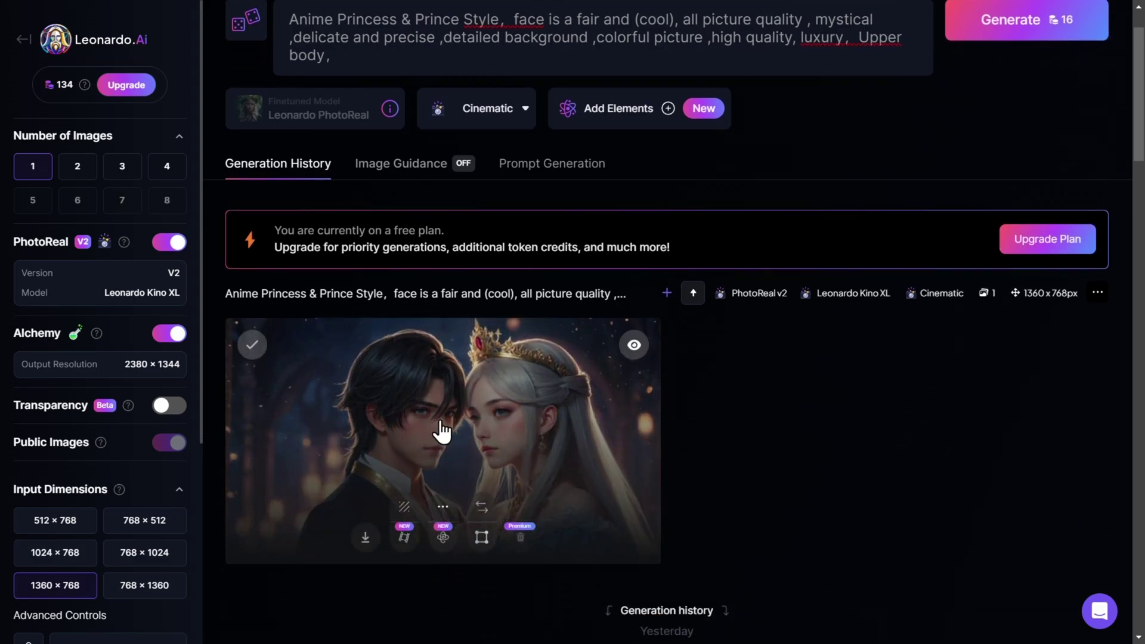
{"action": "left_click", "coordinate": [462, 422]}
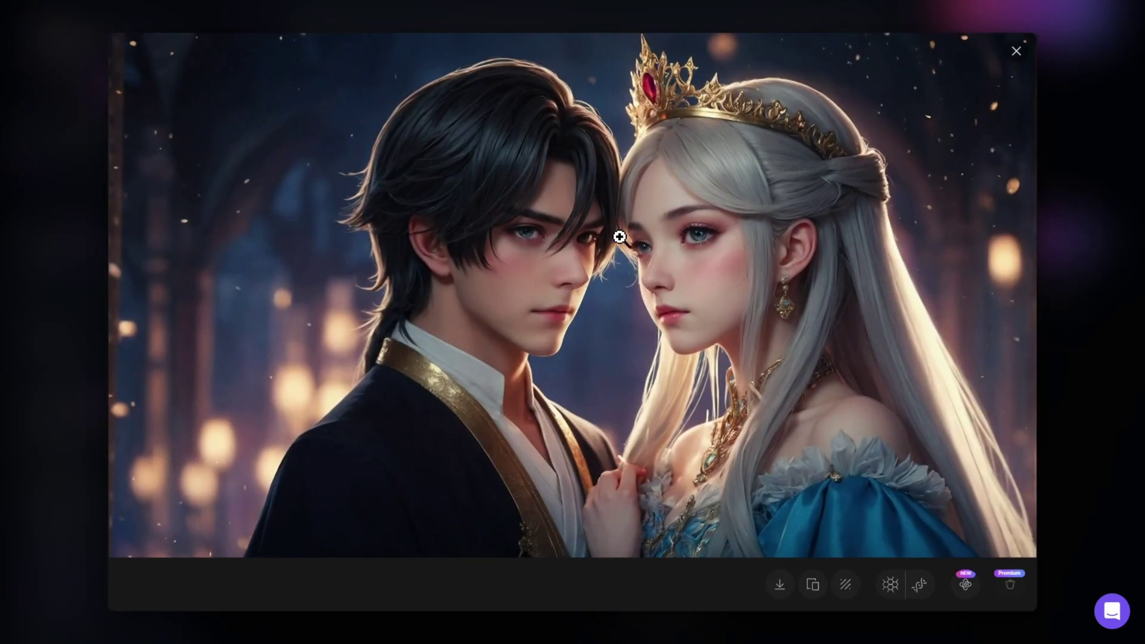
{"action": "left_click", "coordinate": [1017, 53]}
{"action": "left_click", "coordinate": [24, 43]}
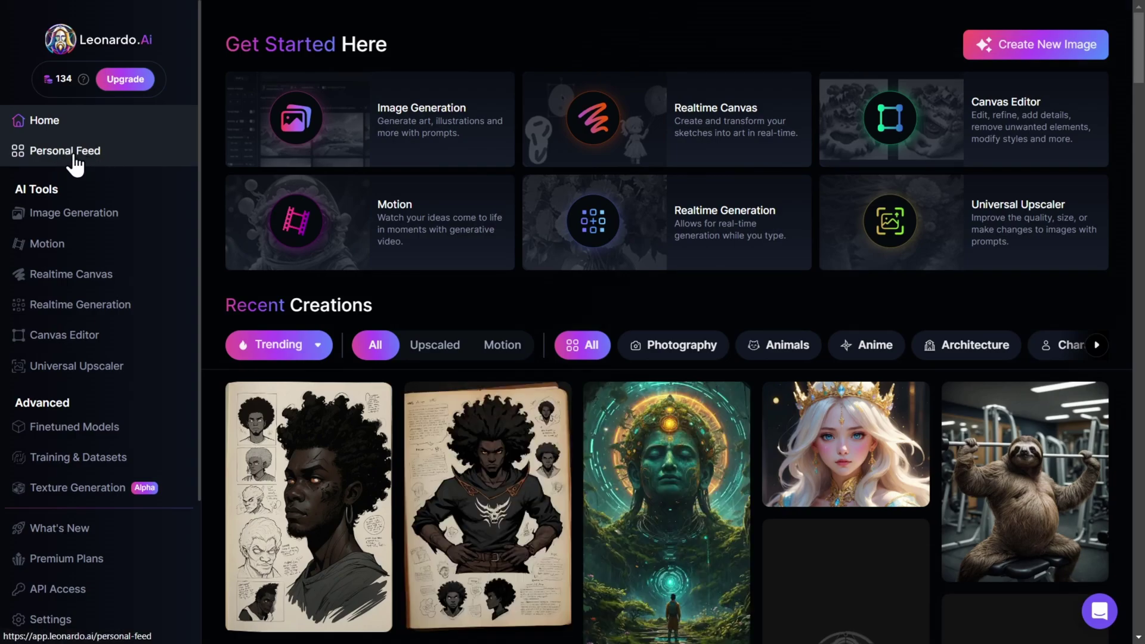
- Open the newest prince-and-princess image from Personal Feed and launch Image2Motion on it
{"action": "left_click", "coordinate": [74, 154]}
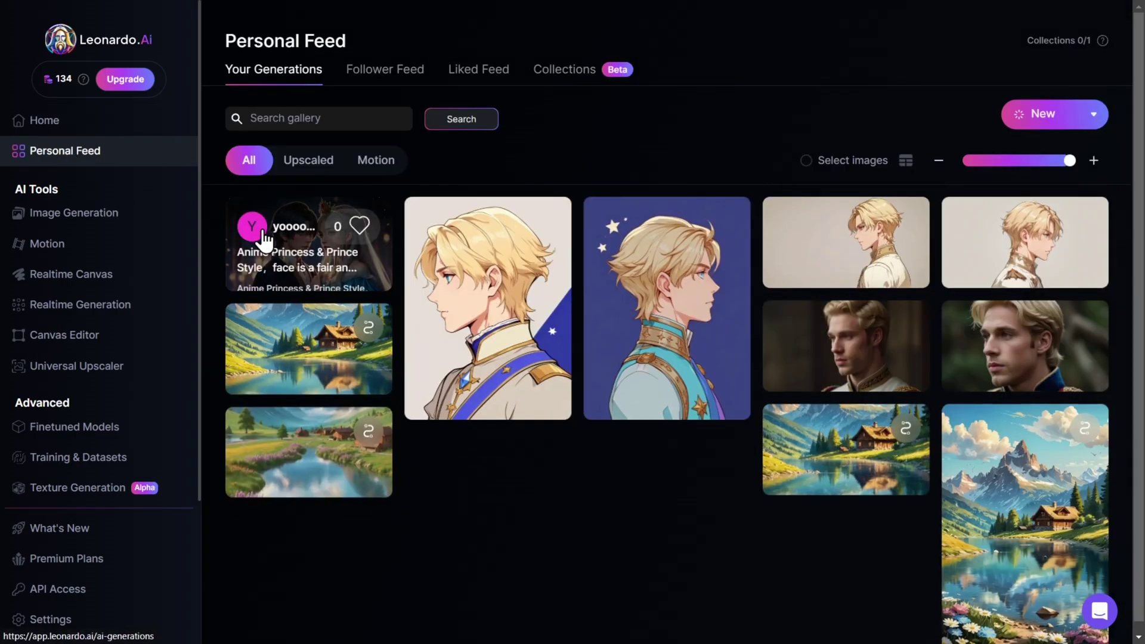
{"action": "left_click", "coordinate": [303, 257]}
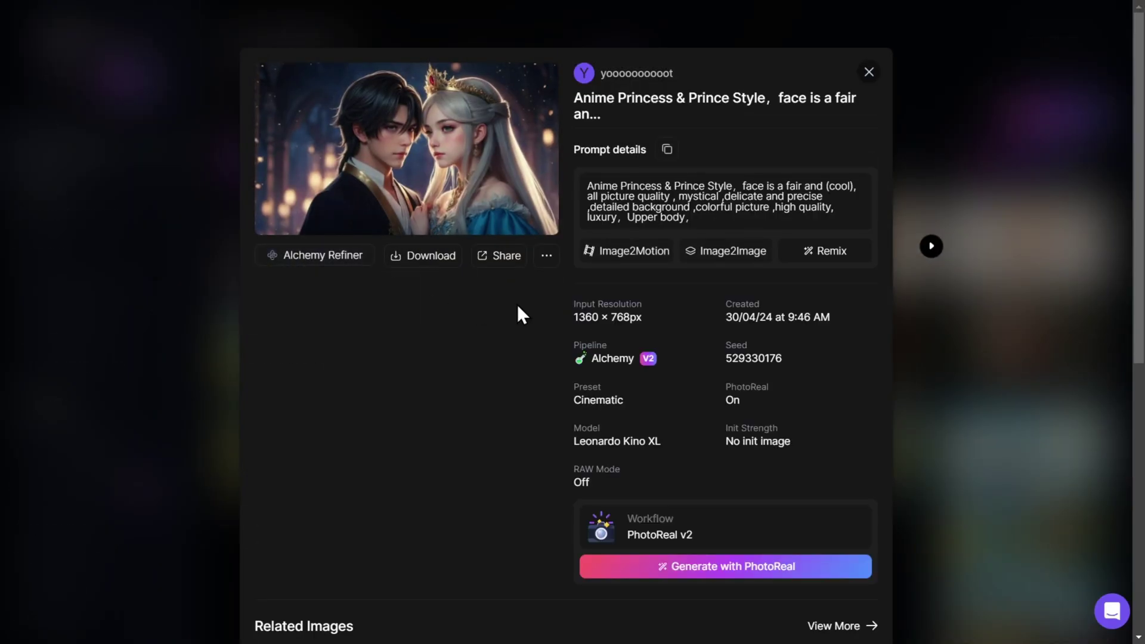
{"action": "left_click", "coordinate": [624, 252]}
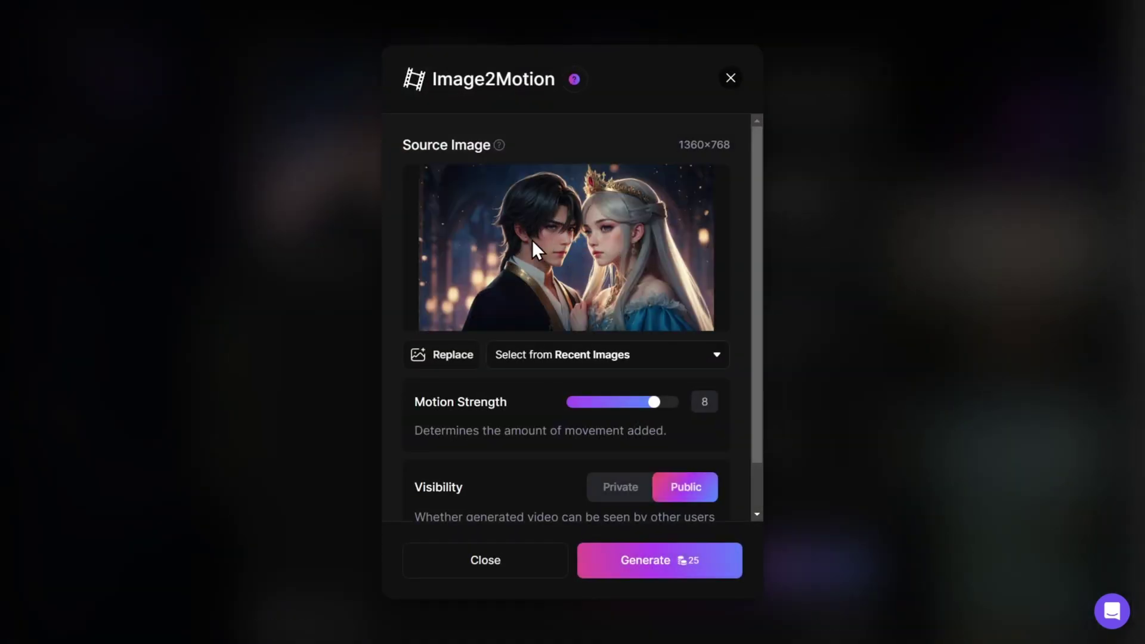
- Set Motion Strength to 5 and generate the motion video
{"action": "scroll", "coordinate": [542, 407], "scroll_direction": "down", "scroll_amount": 1}
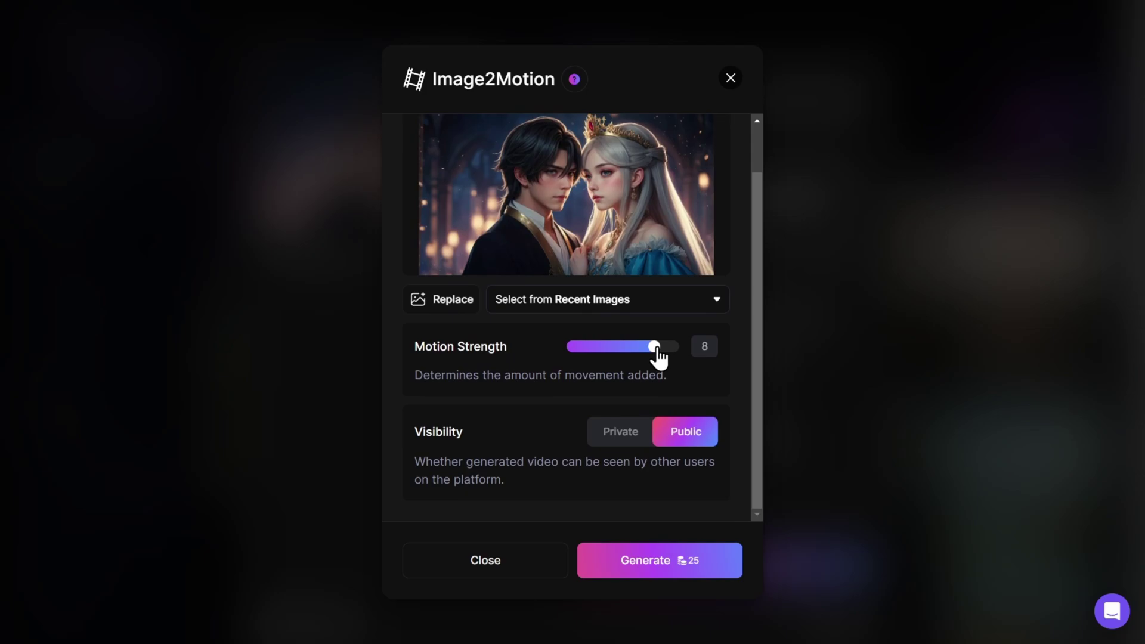
{"action": "left_click_drag", "start_coordinate": [655, 351], "coordinate": [632, 359]}
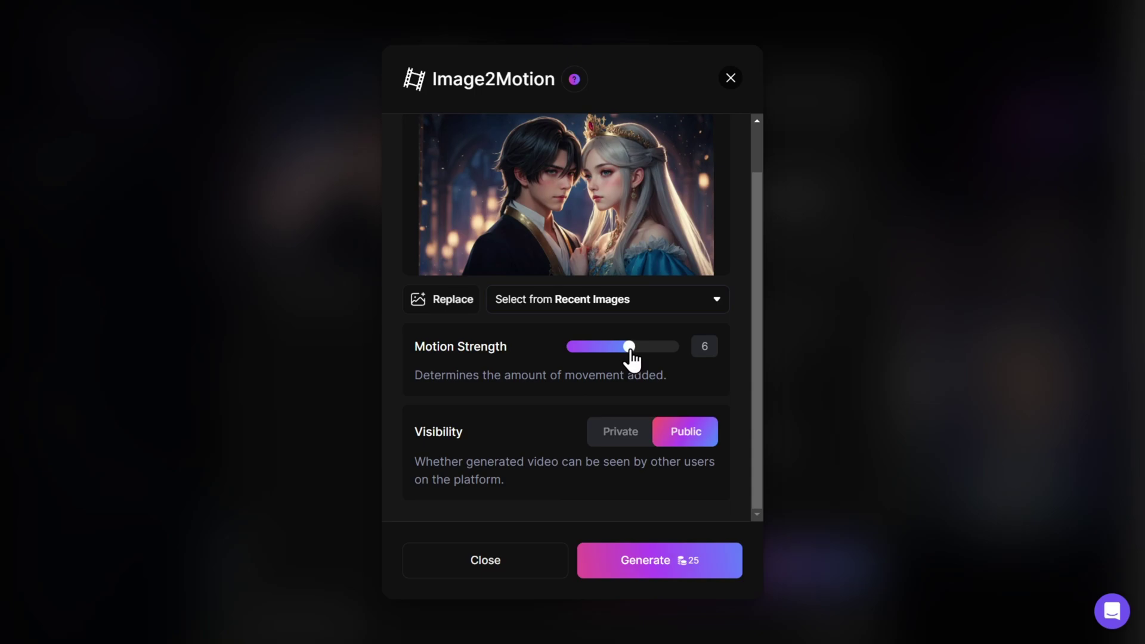
{"action": "mouse_move", "coordinate": [632, 360]}
{"action": "left_mouse_down"}
{"action": "mouse_move", "coordinate": [684, 360]}
{"action": "mouse_move", "coordinate": [617, 359]}
{"action": "left_mouse_up"}
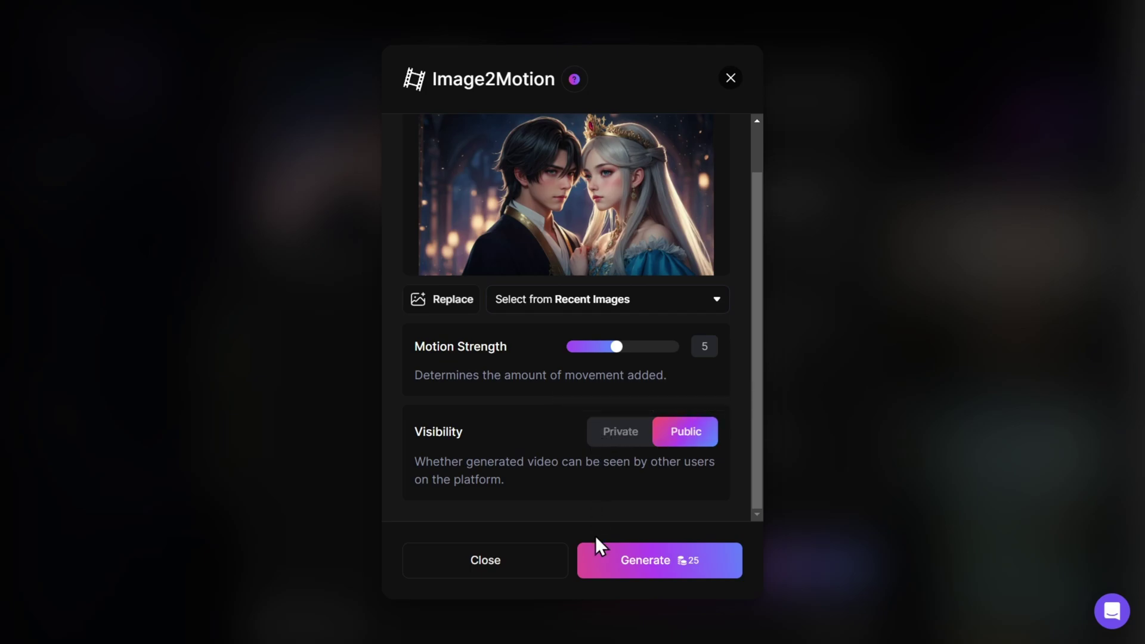
{"action": "left_click", "coordinate": [653, 576]}
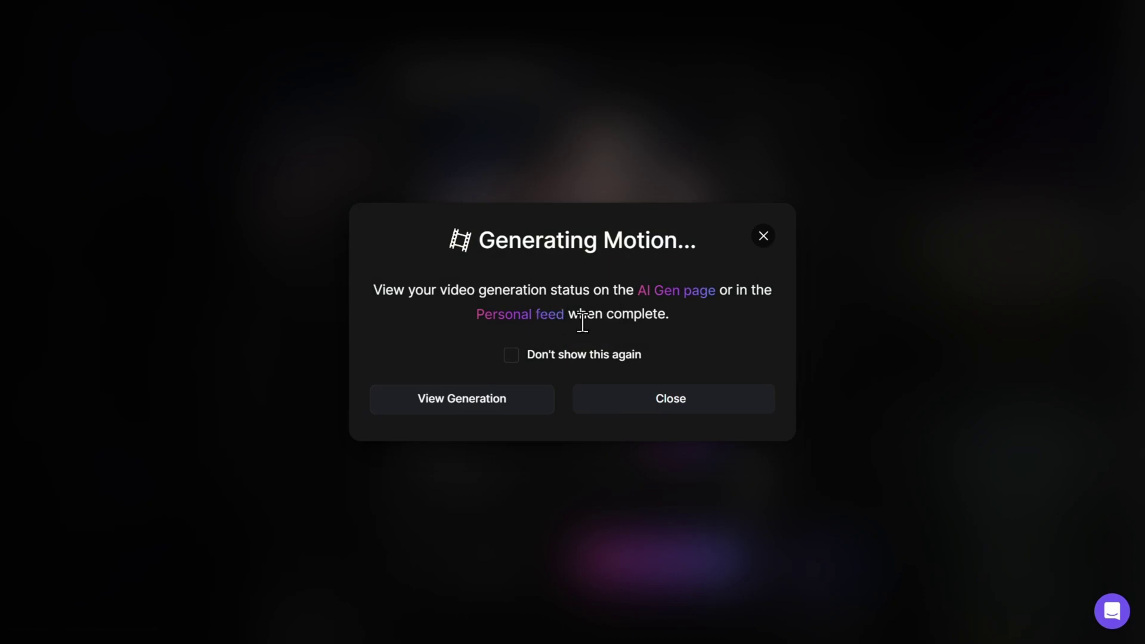
- Play the finished 4-second 1024×576 motion video, then close its preview
{"action": "left_click", "coordinate": [476, 412]}
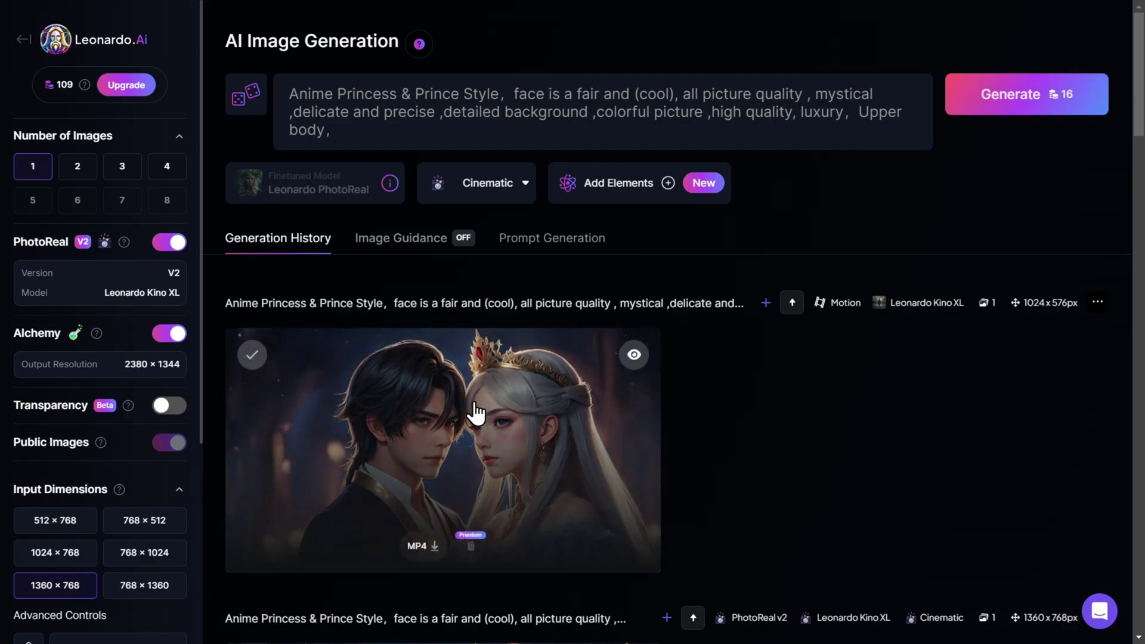
{"action": "left_click", "coordinate": [445, 462]}
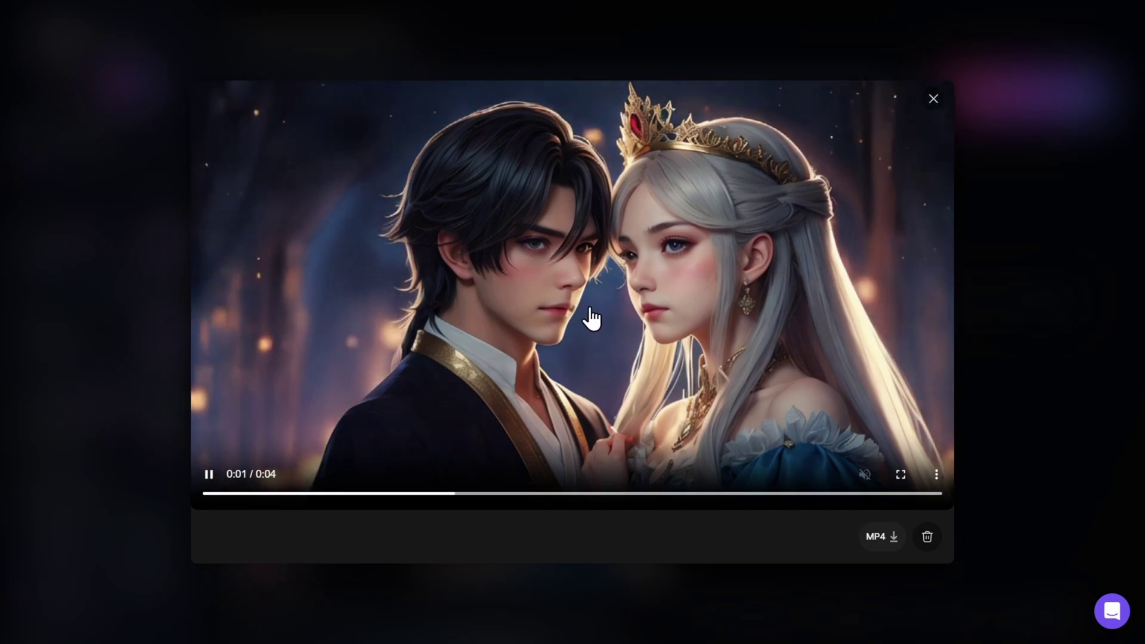
{"action": "left_click", "coordinate": [933, 100]}
{"action": "scroll", "coordinate": [416, 469], "scroll_direction": "down", "scroll_amount": 1}
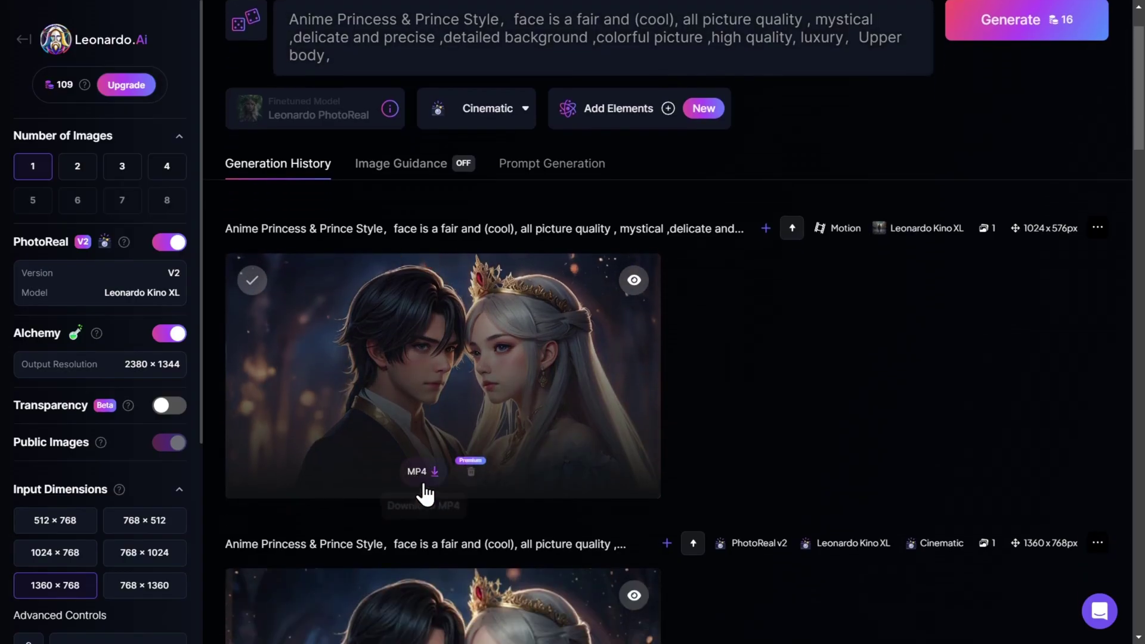
{"action": "scroll", "coordinate": [427, 486], "scroll_direction": "up", "scroll_amount": 1}
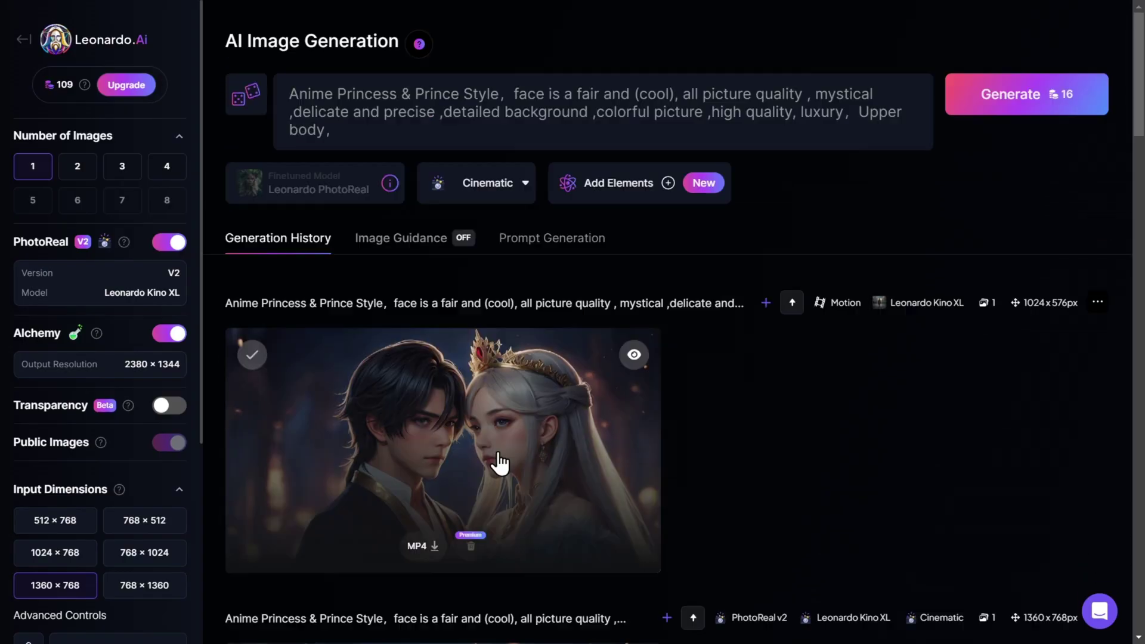
- Go to the Home page and filter Recent Creations to Motion videos
{"action": "left_click", "coordinate": [23, 41]}
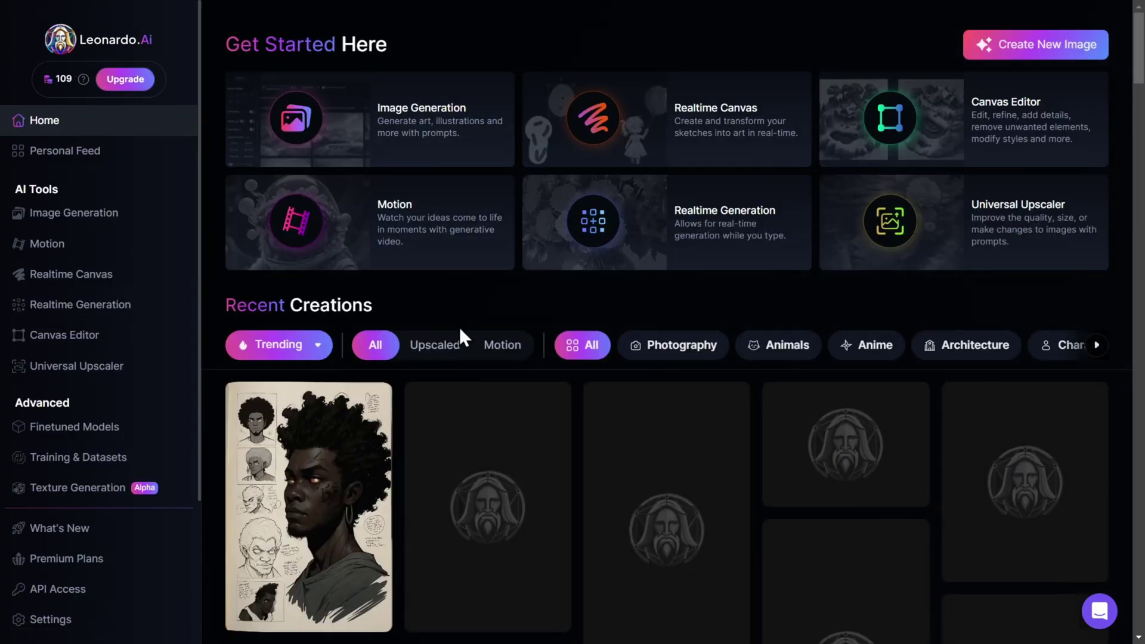
{"action": "left_click", "coordinate": [512, 347]}
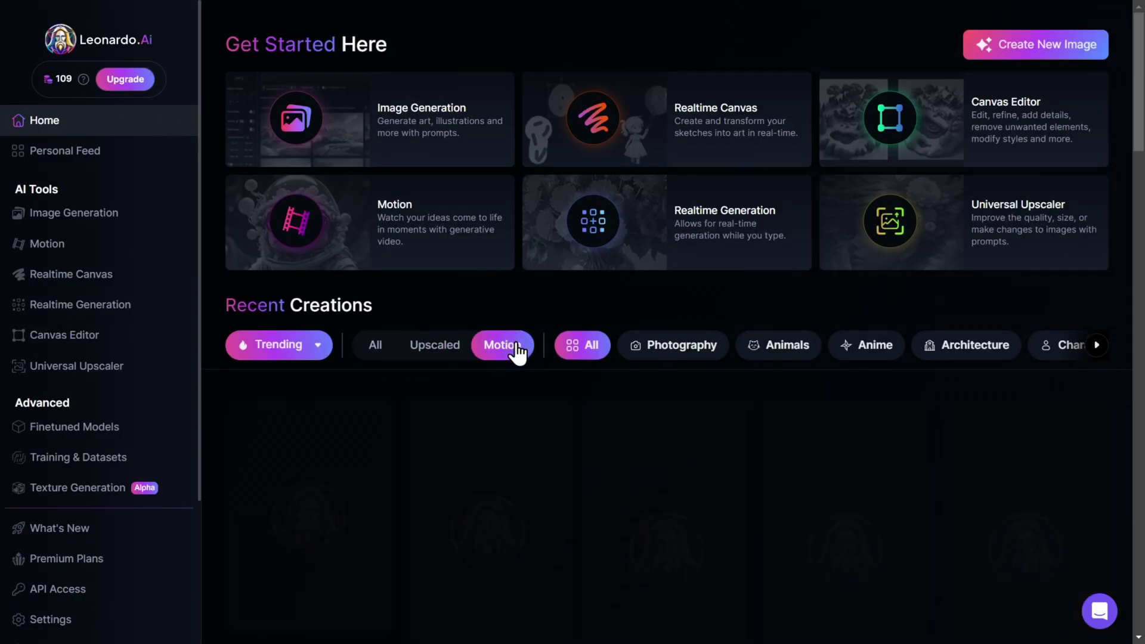
{"action": "scroll", "coordinate": [490, 409], "scroll_direction": "down", "scroll_amount": 5}
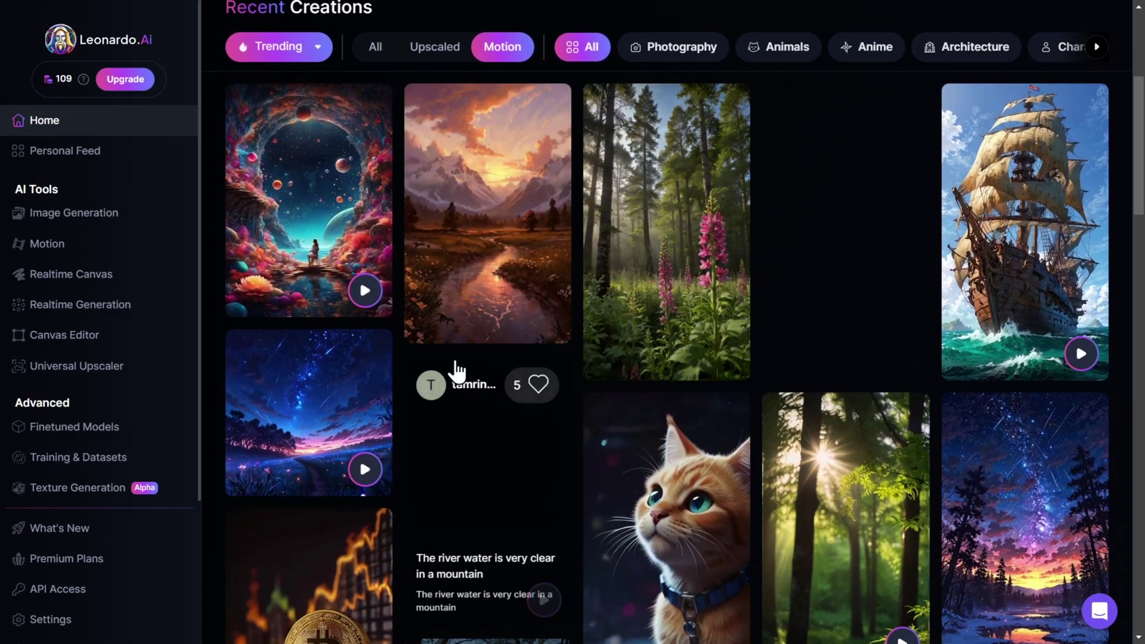
{"action": "scroll", "coordinate": [536, 406], "scroll_direction": "down", "scroll_amount": 3}
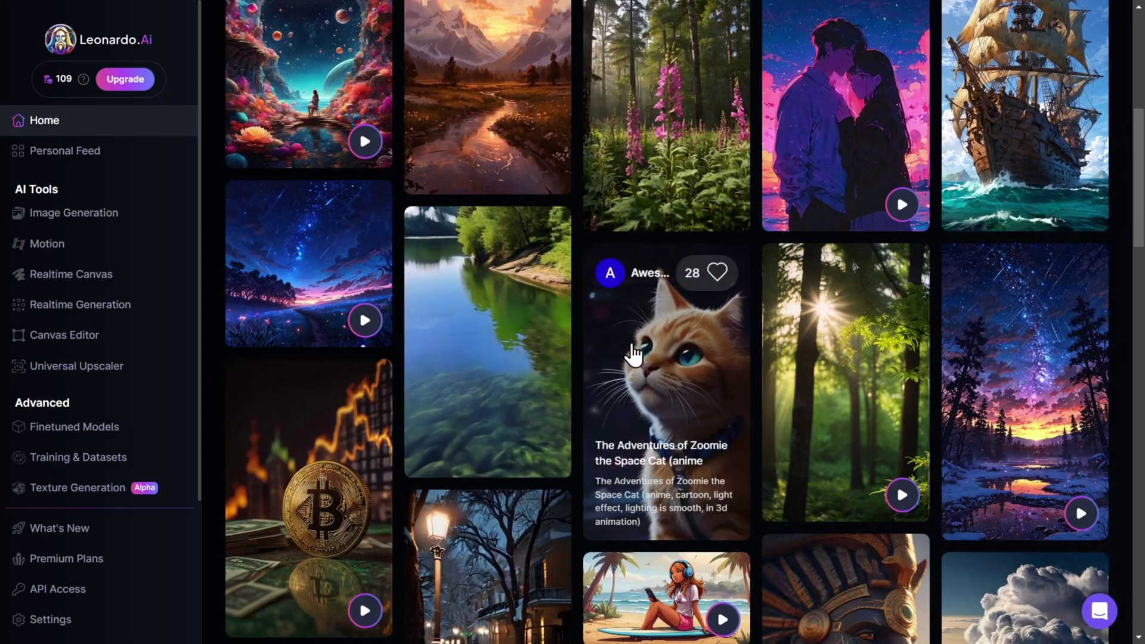
- Inspect the cat video's details, then switch Recent Creations back to All
{"action": "left_click", "coordinate": [663, 352]}
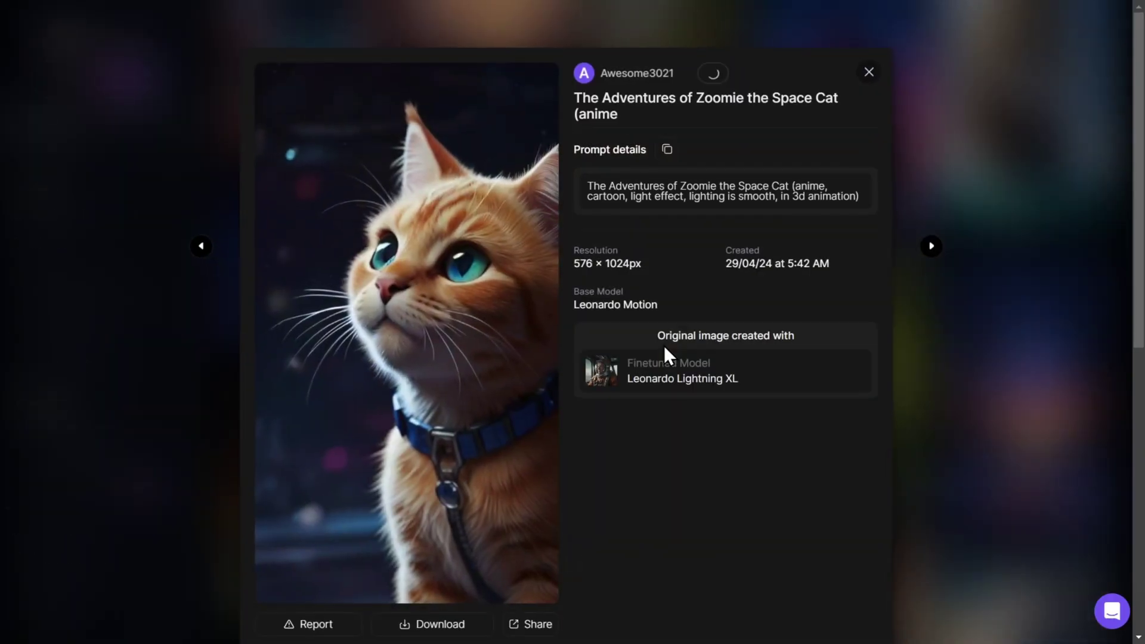
{"action": "scroll", "coordinate": [466, 449], "scroll_direction": "down", "scroll_amount": 3}
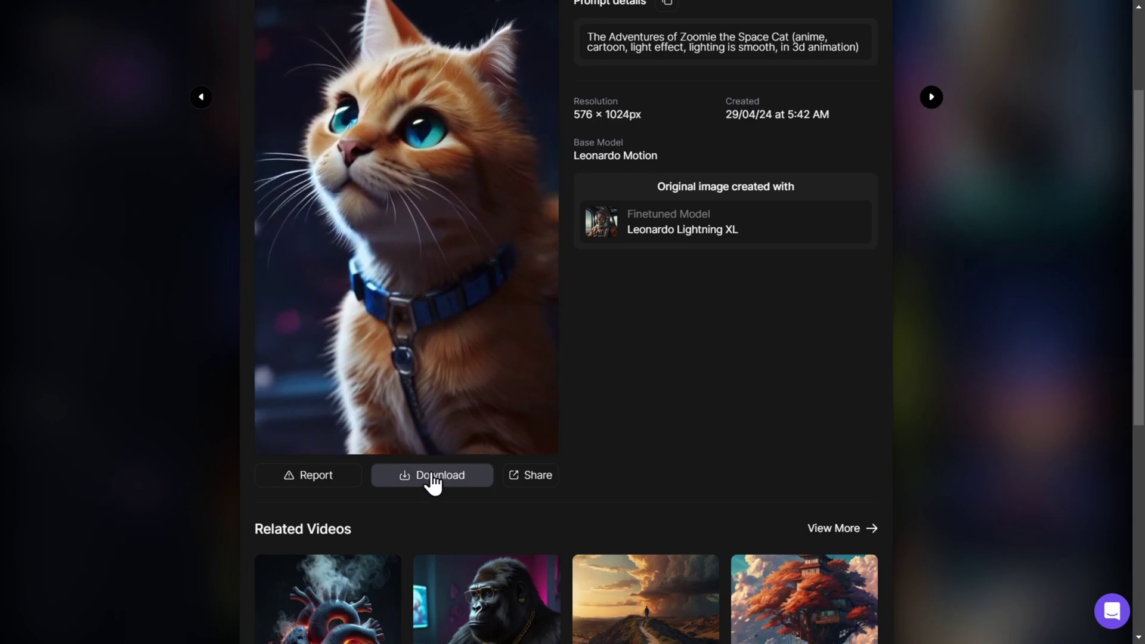
{"action": "scroll", "coordinate": [471, 479], "scroll_direction": "up", "scroll_amount": 3}
{"action": "left_click", "coordinate": [869, 73]}
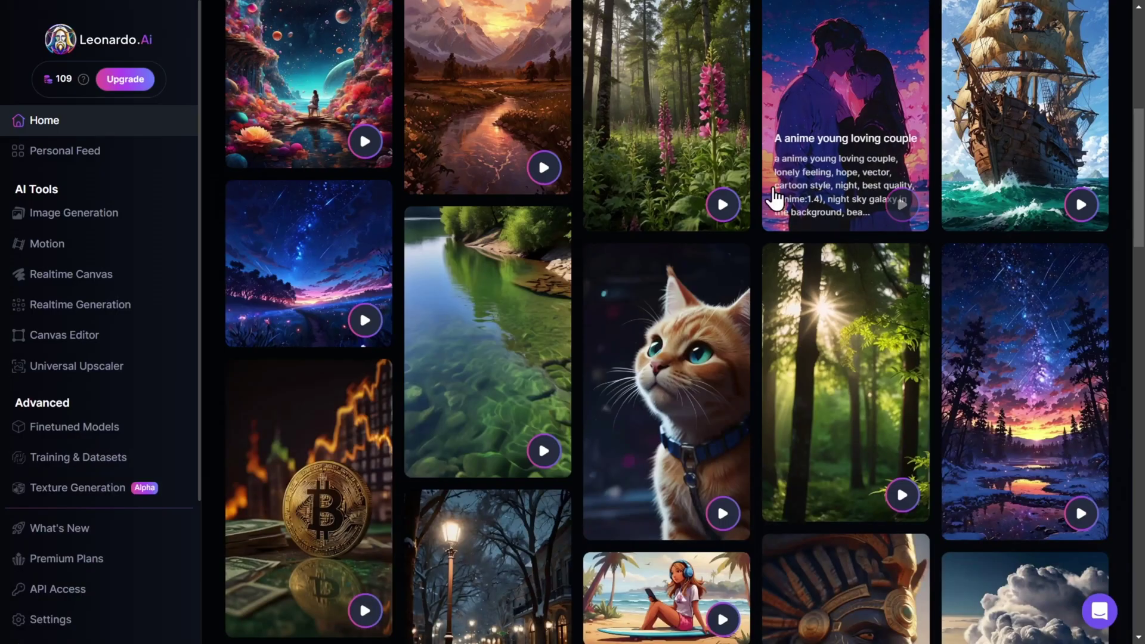
{"action": "scroll", "coordinate": [576, 320], "scroll_direction": "up", "scroll_amount": 3}
{"action": "scroll", "coordinate": [575, 323], "scroll_direction": "up", "scroll_amount": 4}
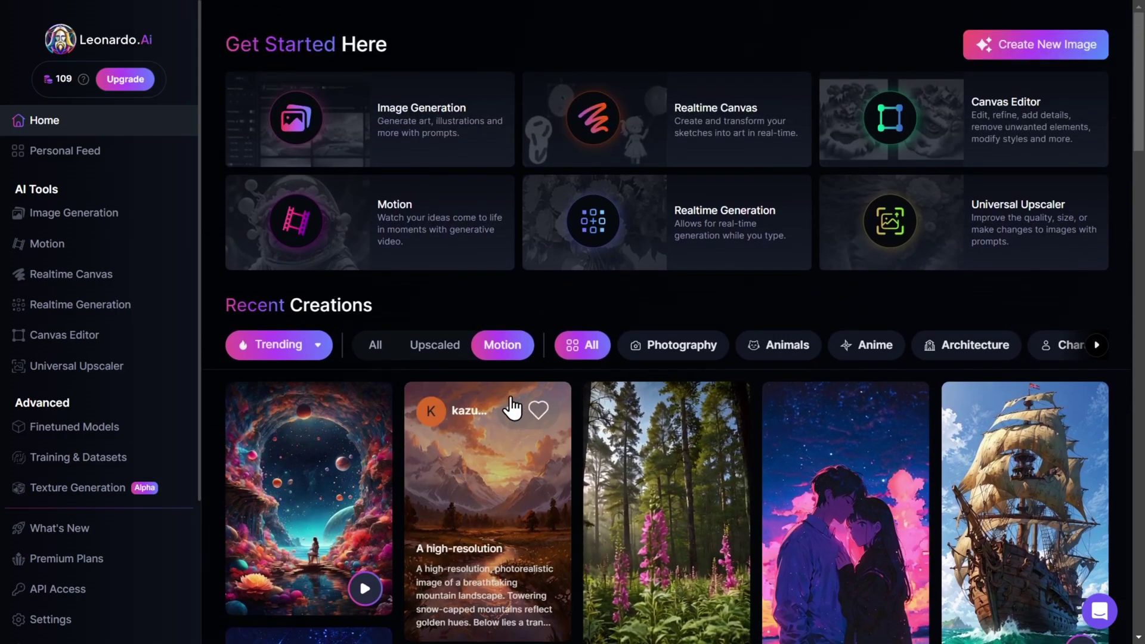
{"action": "left_click", "coordinate": [388, 352]}
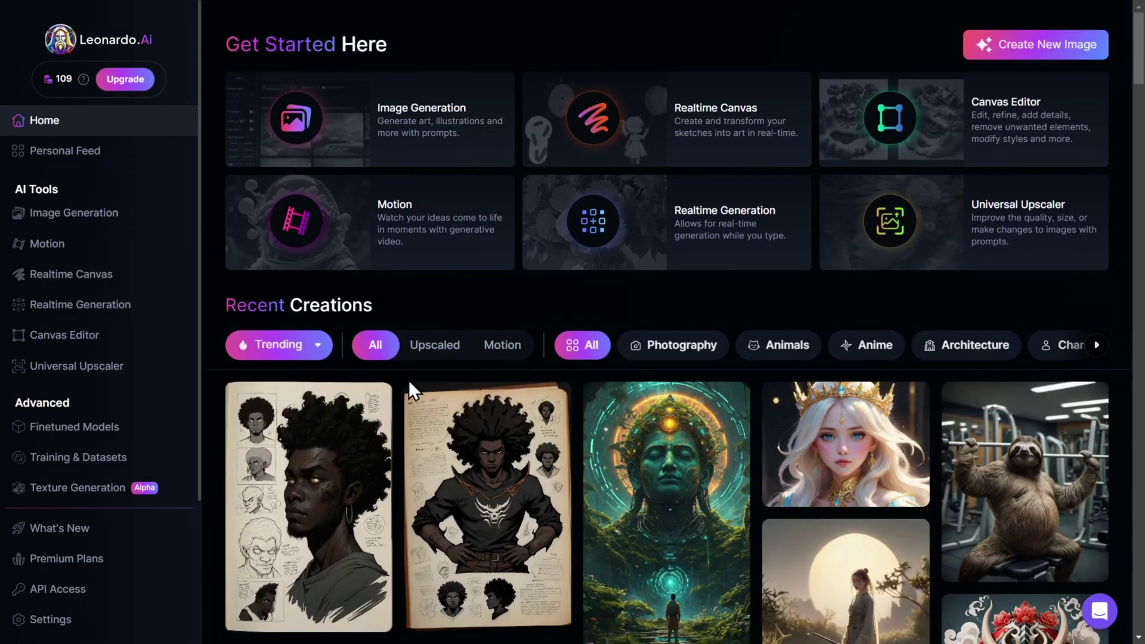
- Open the Anime Princess & Prince Style card from Recent Creations
{"action": "scroll", "coordinate": [418, 435], "scroll_direction": "down", "scroll_amount": 8}
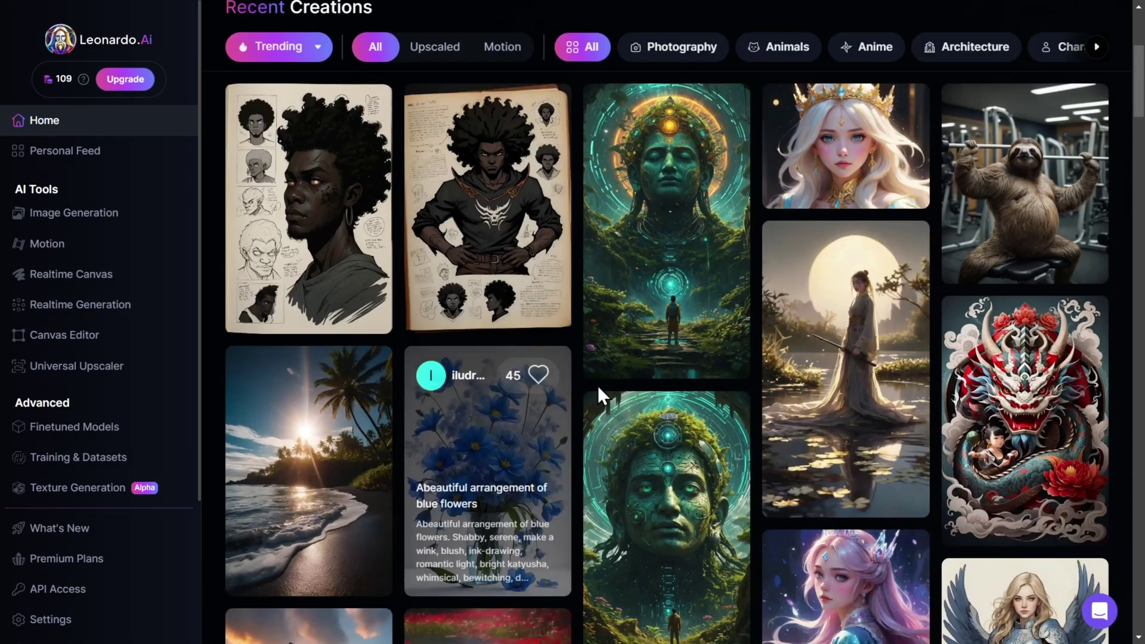
{"action": "scroll", "coordinate": [537, 417], "scroll_direction": "down", "scroll_amount": 4}
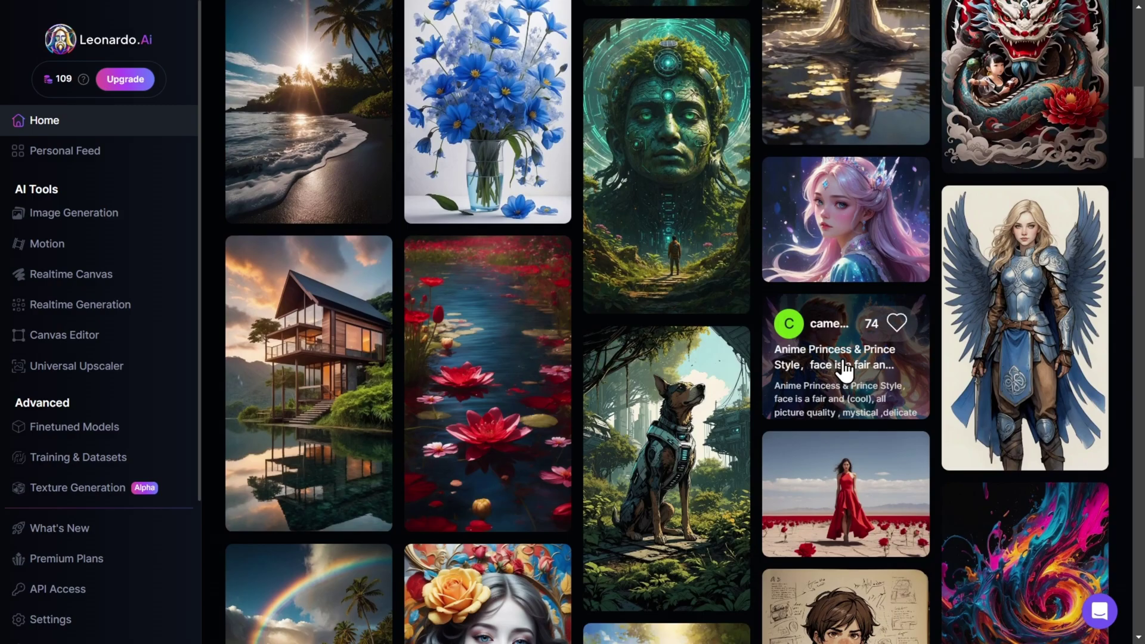
{"action": "left_click", "coordinate": [845, 371]}
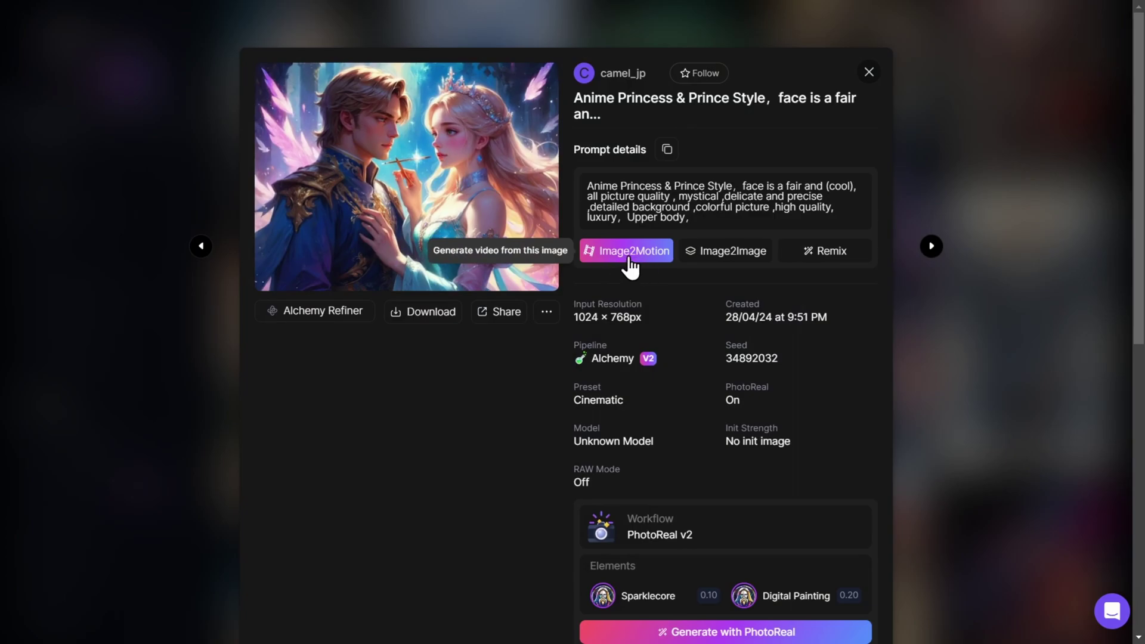
- Generate an Image2Motion video of the community image at motion strength 6 and view it
{"action": "left_click", "coordinate": [630, 263]}
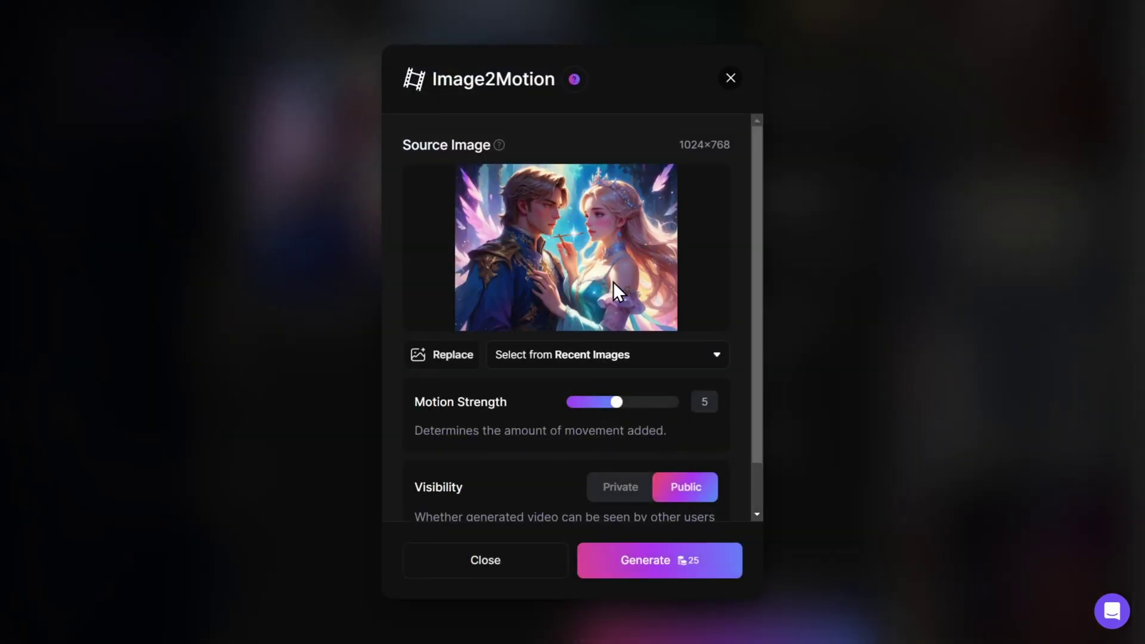
{"action": "mouse_move", "coordinate": [618, 404]}
{"action": "left_mouse_down"}
{"action": "mouse_move", "coordinate": [640, 418]}
{"action": "mouse_move", "coordinate": [631, 420]}
{"action": "left_mouse_up"}
{"action": "left_click", "coordinate": [653, 568]}
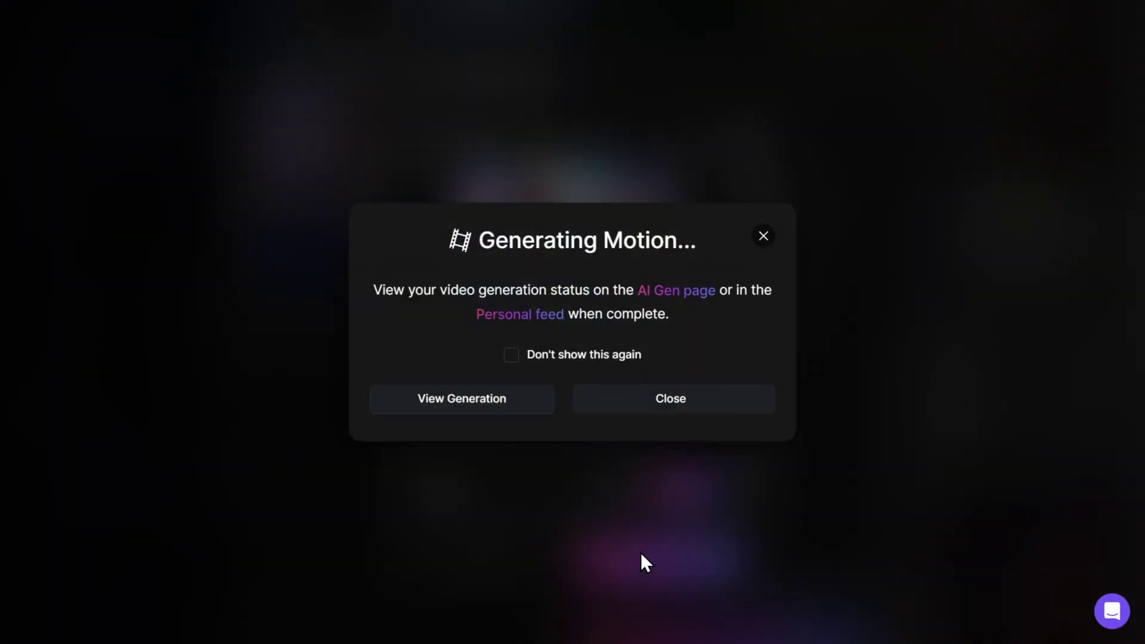
{"action": "left_click", "coordinate": [493, 405]}
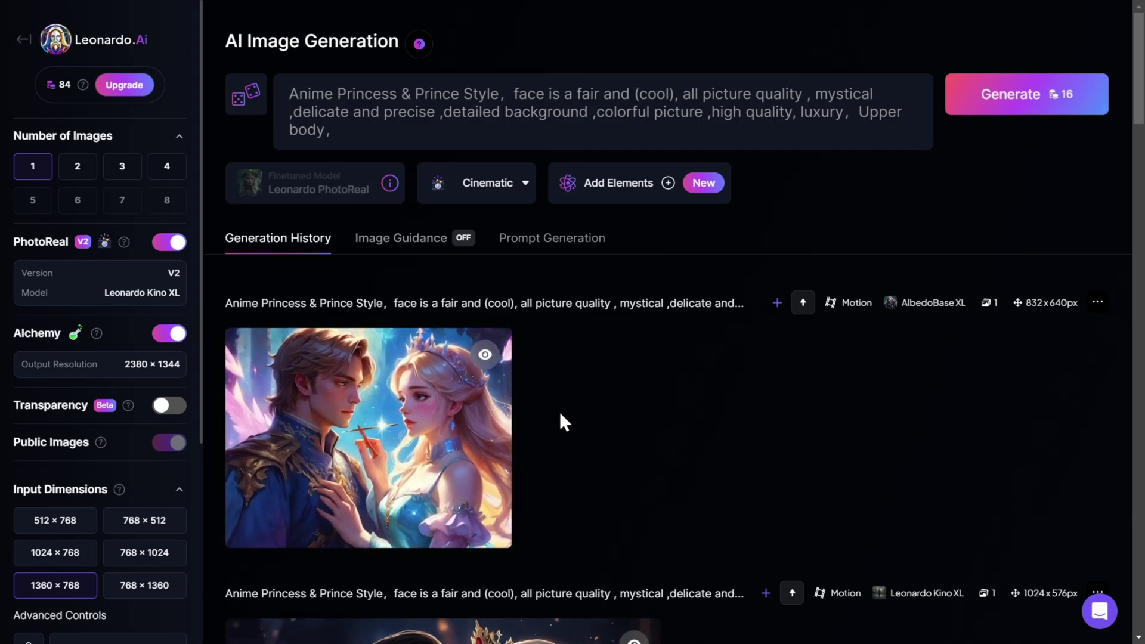
{"action": "mouse_move", "coordinate": [417, 434]}
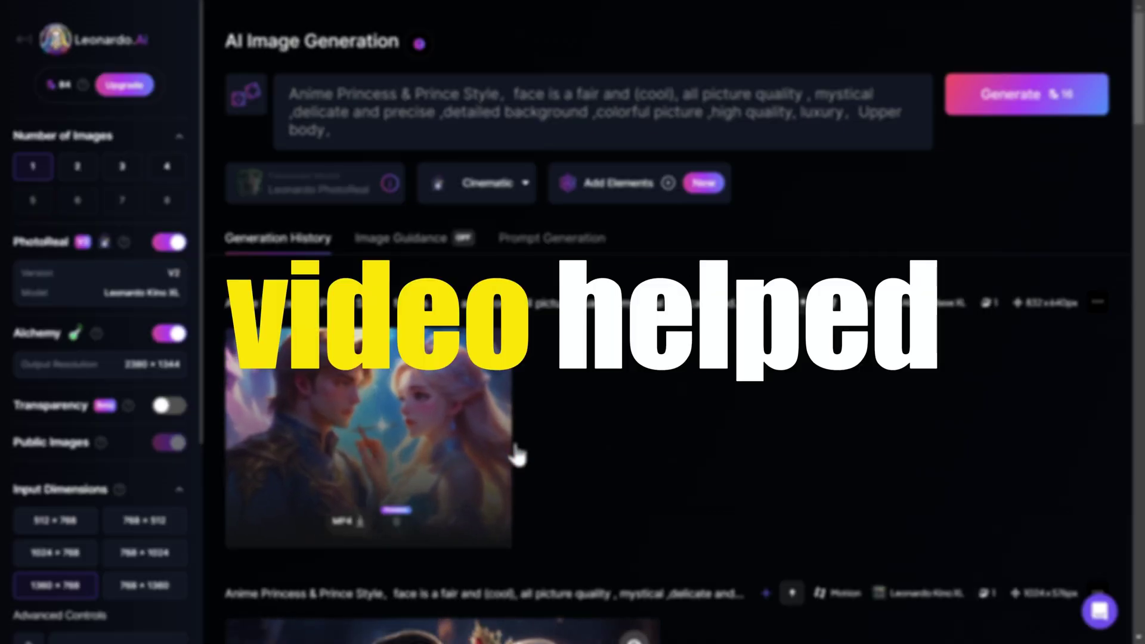
{"action": "mouse_move", "coordinate": [396, 460]}
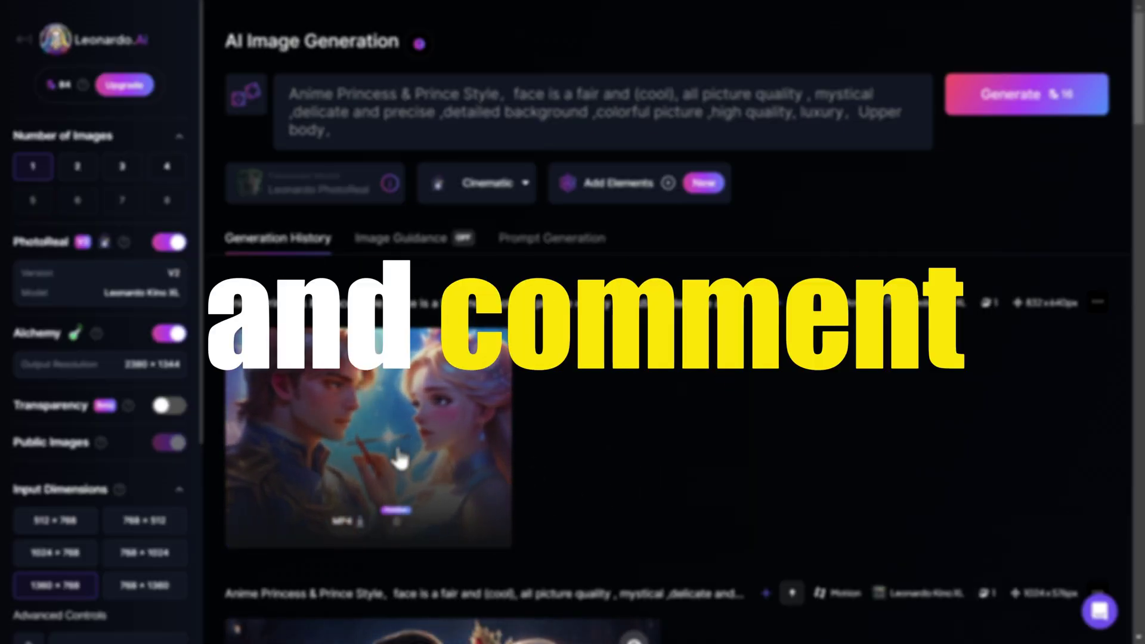